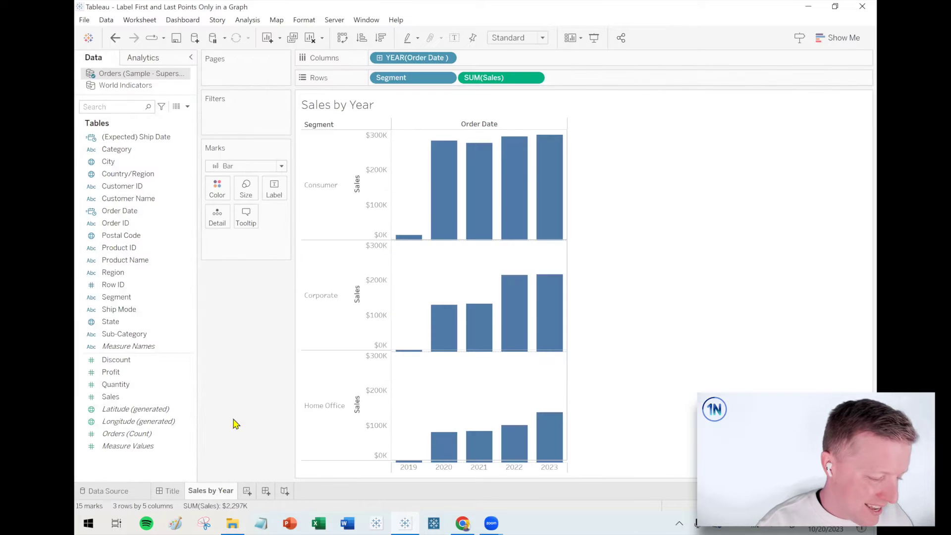
- Switch the marks to Line and put SUM(Sales) on Label to show each yearly value
click(259, 167)
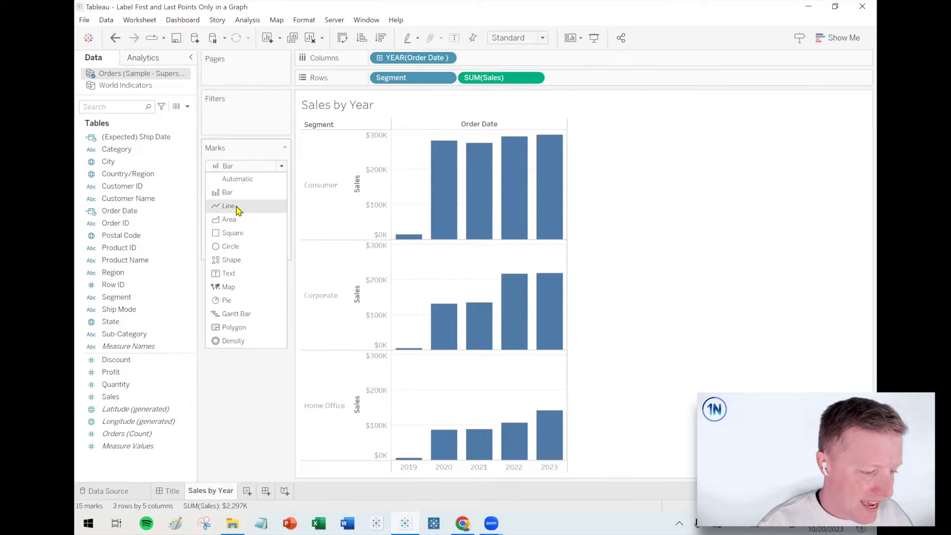
click(237, 211)
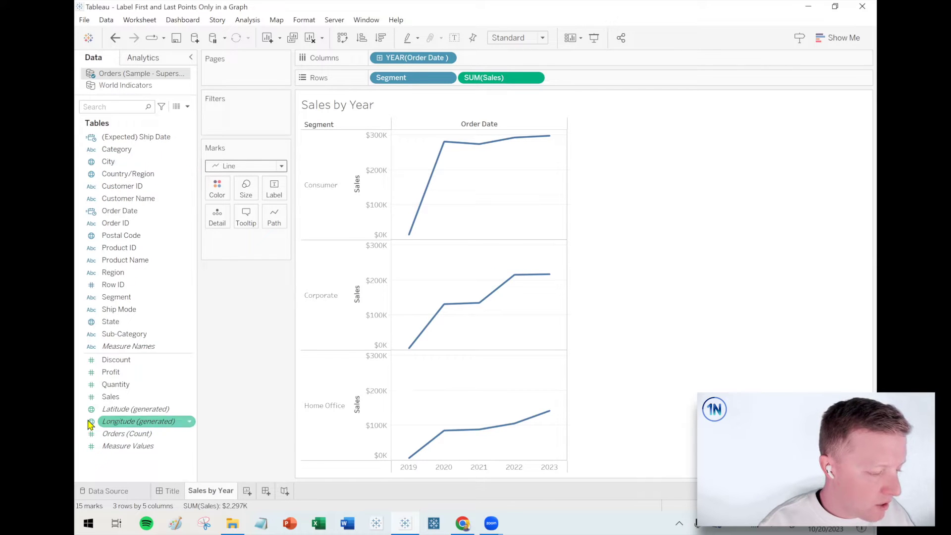
click(112, 399)
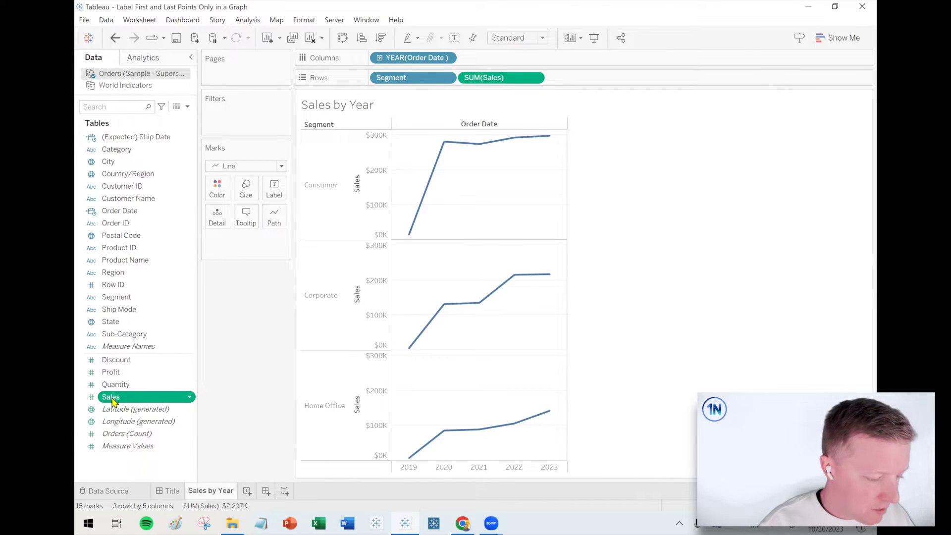
drag(113, 401, 274, 191)
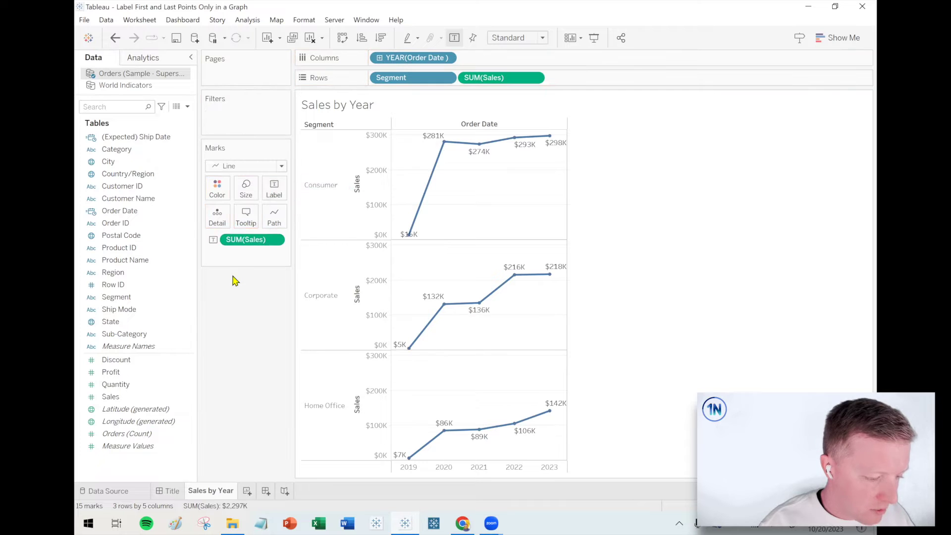
- Label only the line ends, then briefly remove Segment from Rows and restore it
click(274, 189)
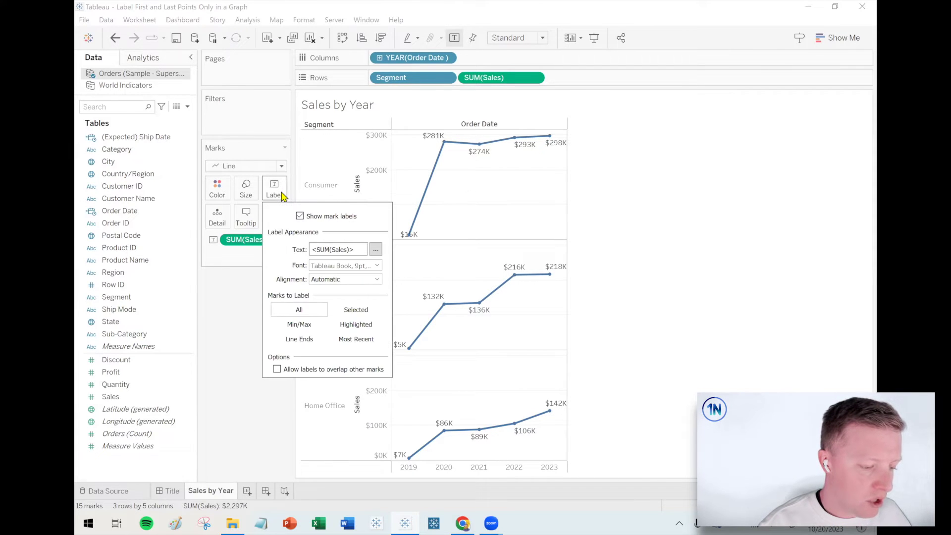
click(310, 342)
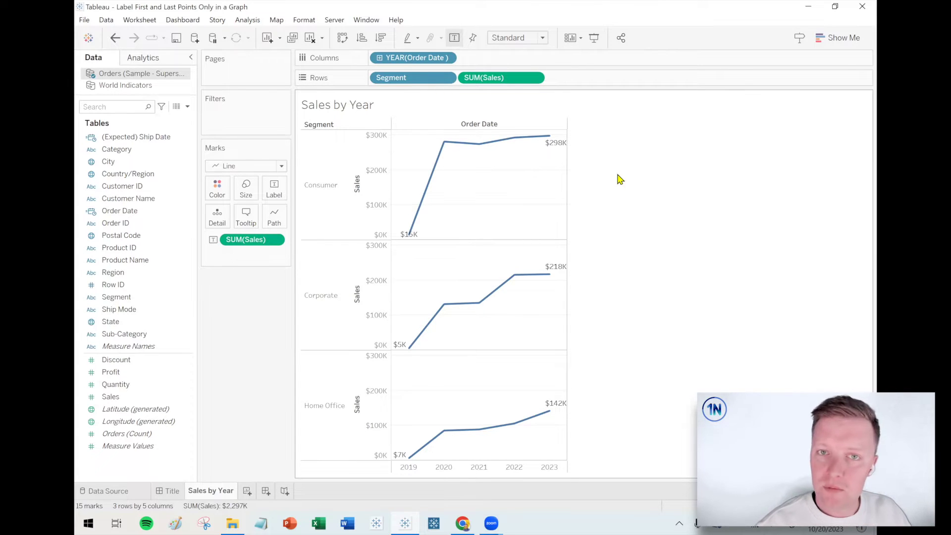
drag(419, 75, 252, 337)
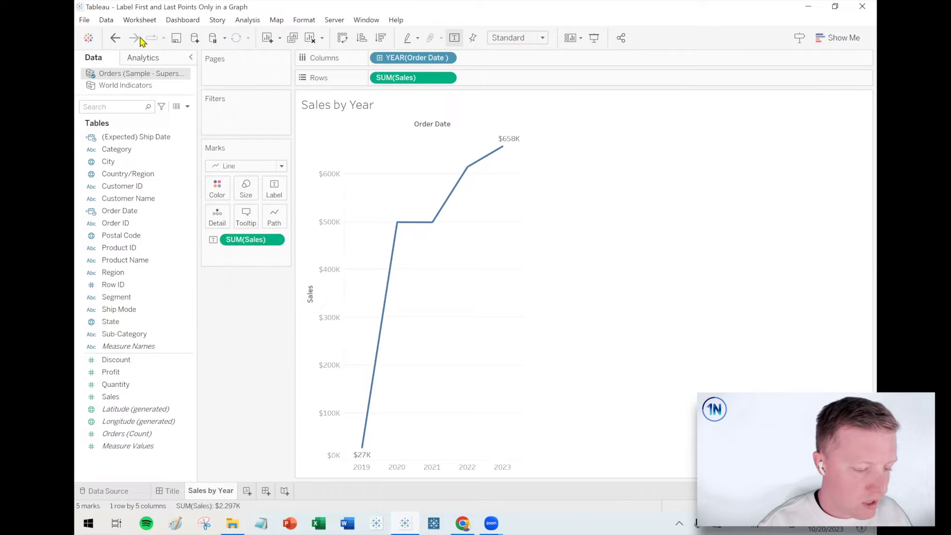
click(122, 39)
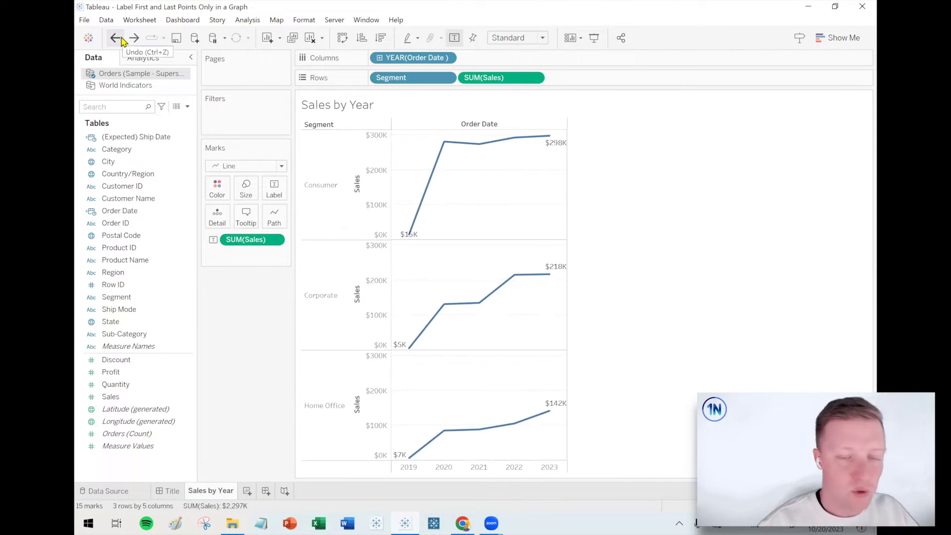
right_click(220, 491)
- Duplicate the Sales by Year sheet and rename the copy 'Sales by Year Bar'
click(253, 385)
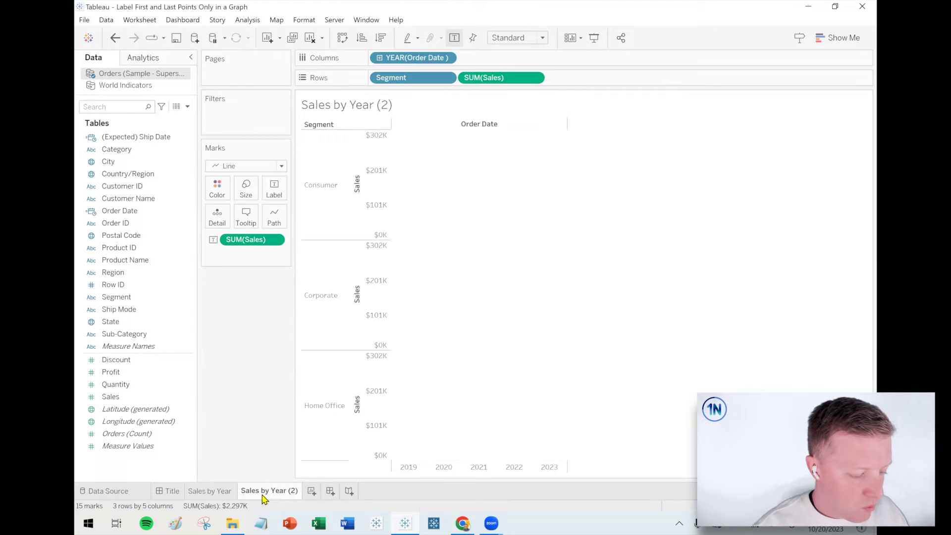
double_click(265, 491)
key(End)
key(BackSpace)
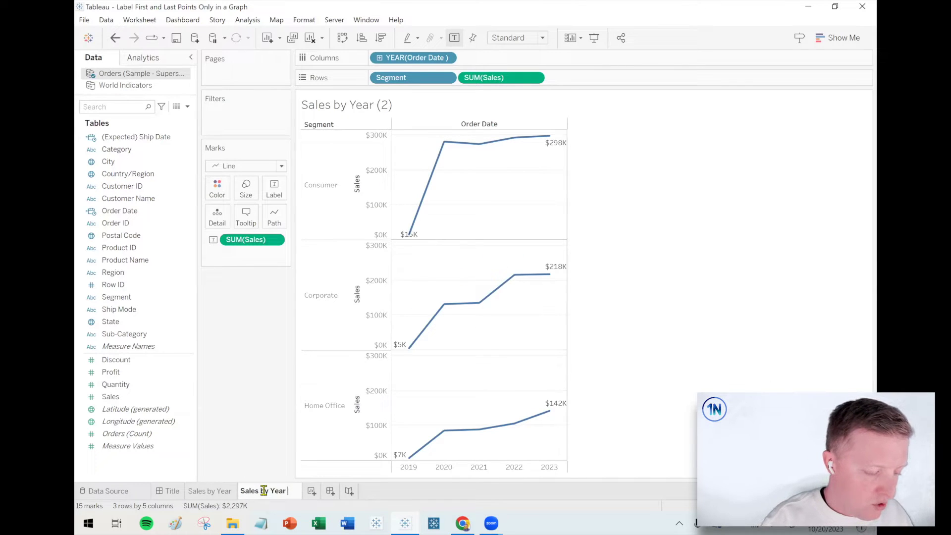
text(Bar)
key(Return)
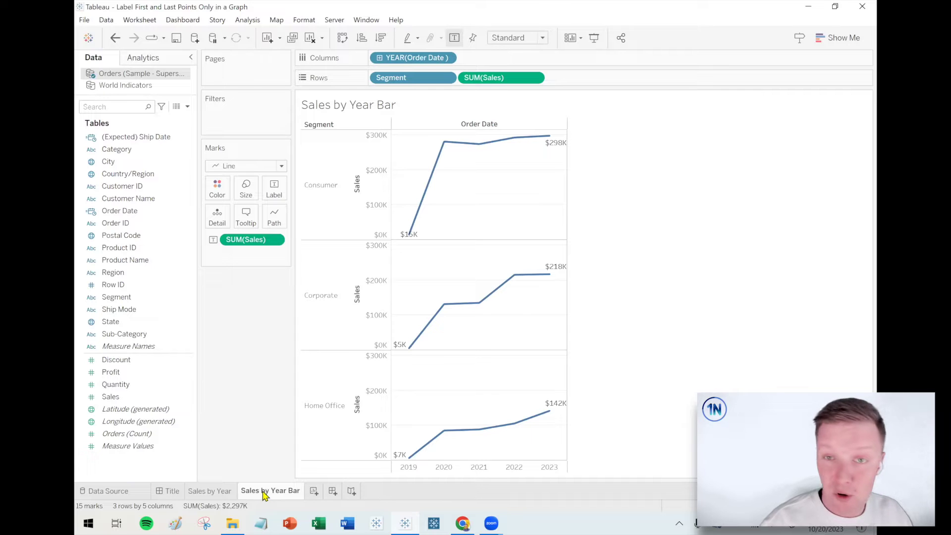
- Change the mark type on the new sheet to Bar
click(255, 167)
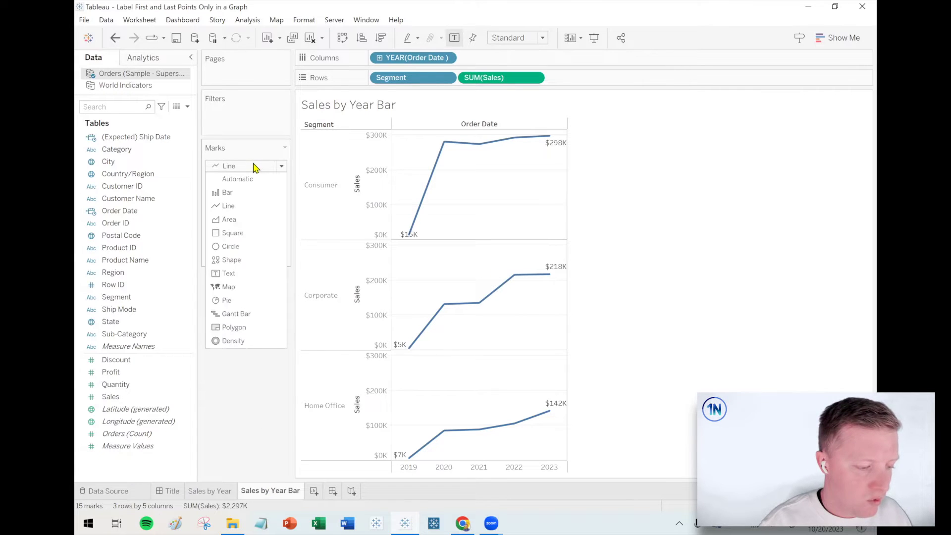
click(254, 195)
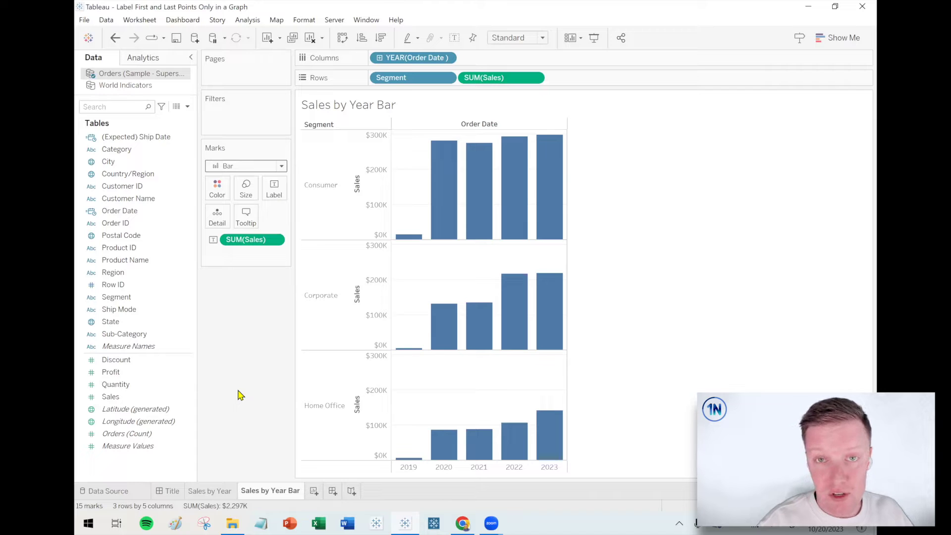
click(275, 193)
- Turn on mark labels, try Most Recent and per-pane Min/Max, then settle on All
click(299, 216)
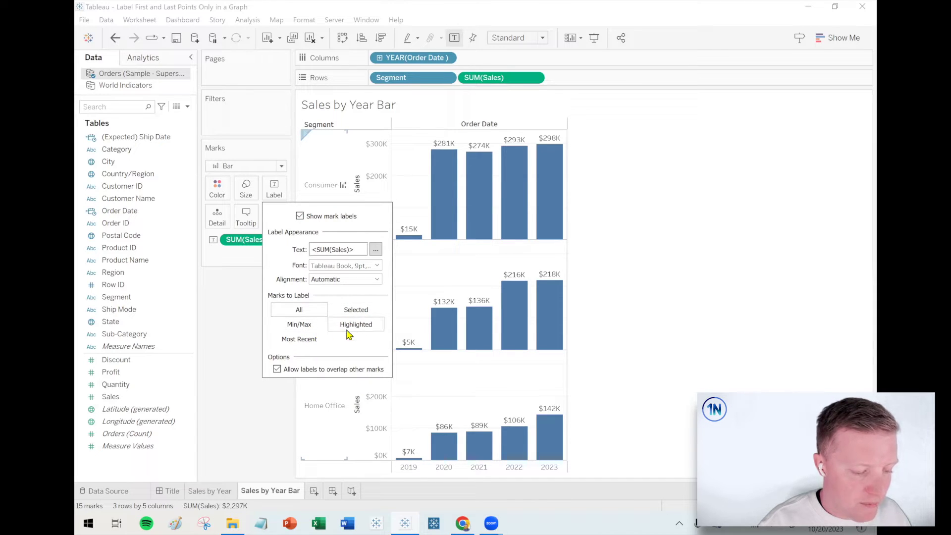
click(314, 341)
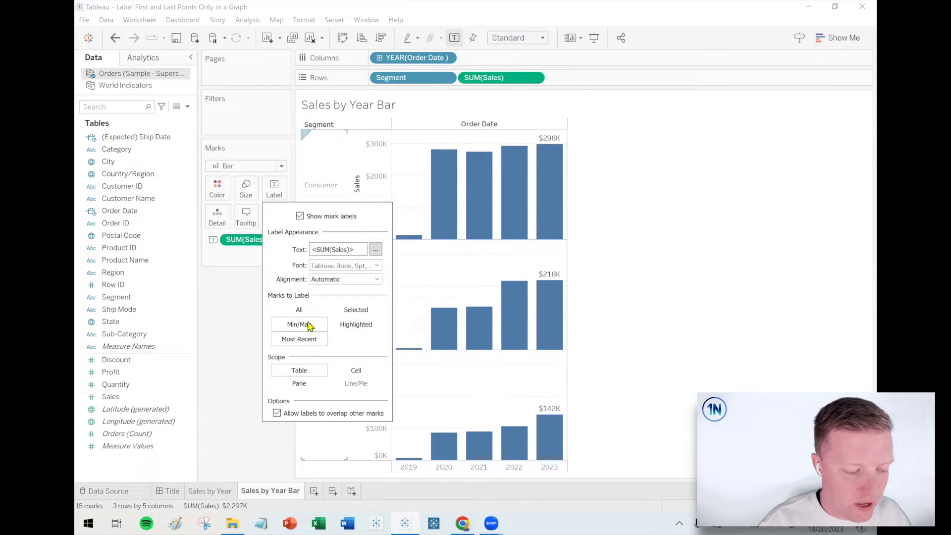
click(308, 327)
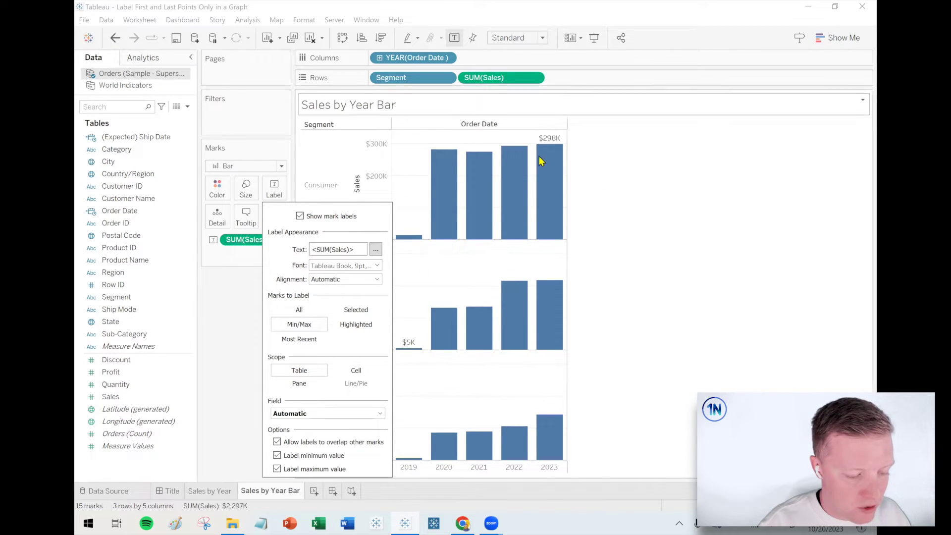
click(311, 382)
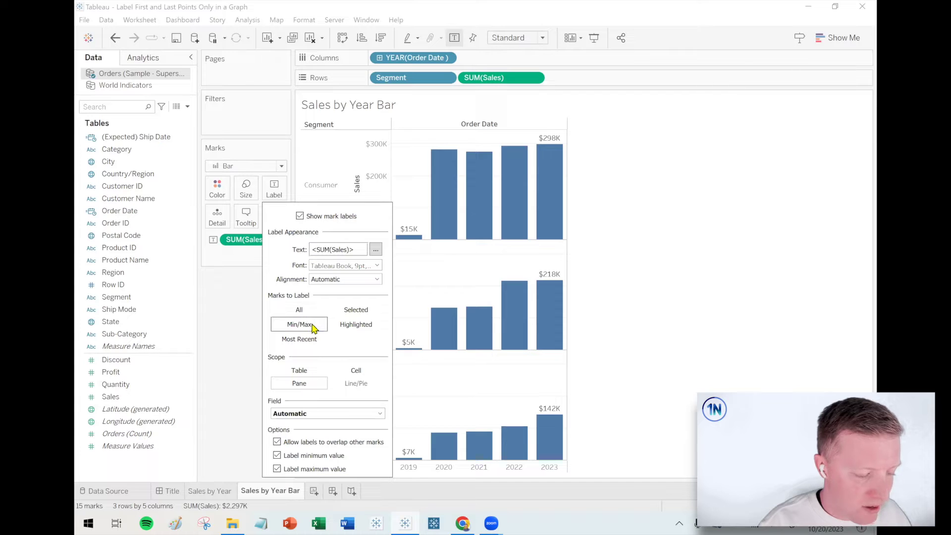
click(301, 313)
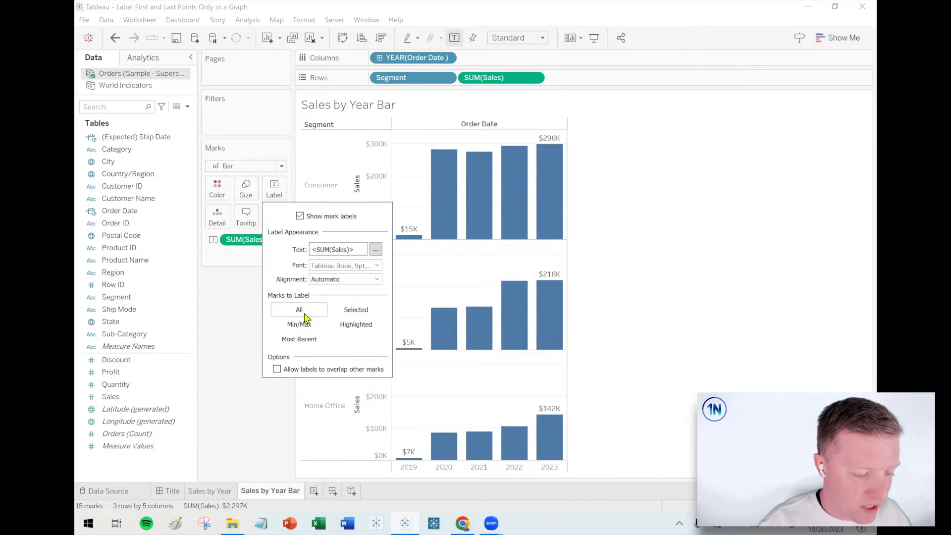
click(236, 295)
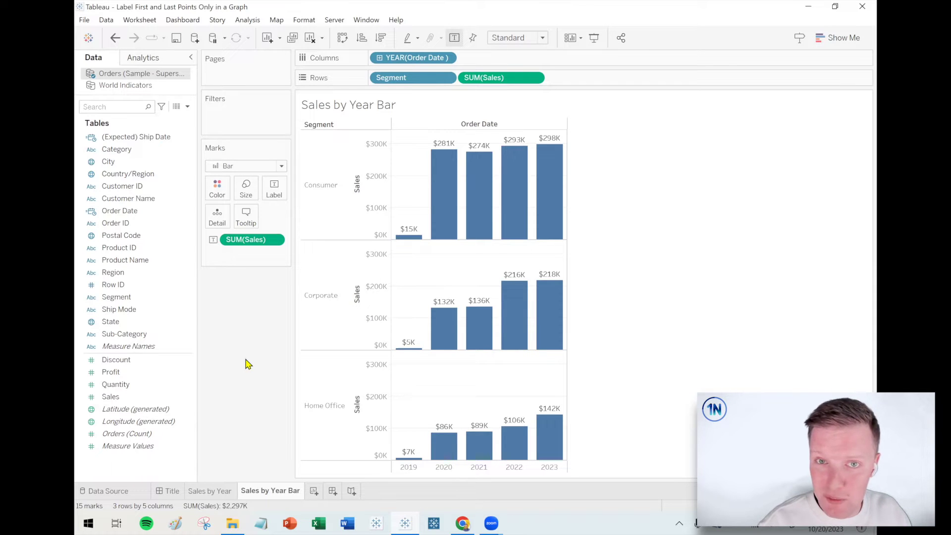
- Create a new calculated field named 'Sum of Sales - First/Last Only'
drag(394, 213, 422, 256)
drag(533, 127, 570, 257)
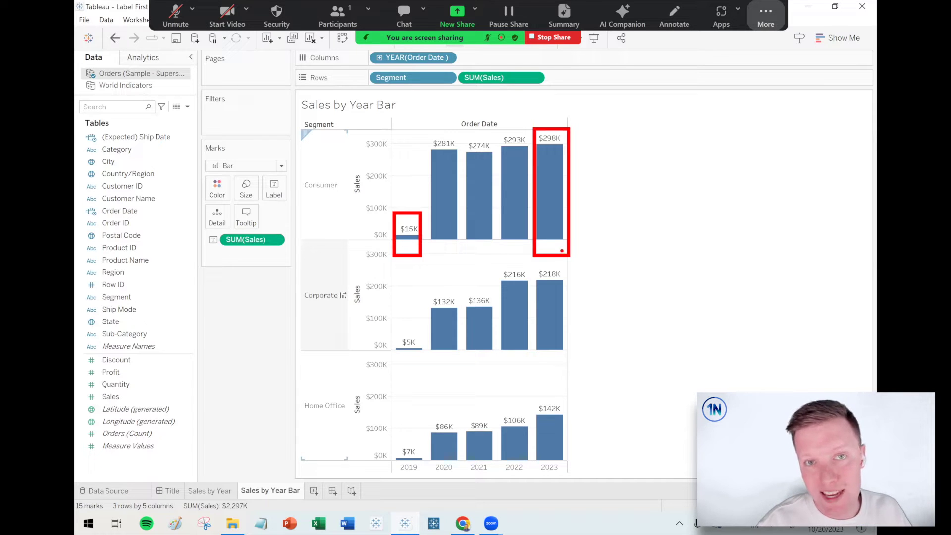
click(188, 107)
click(149, 119)
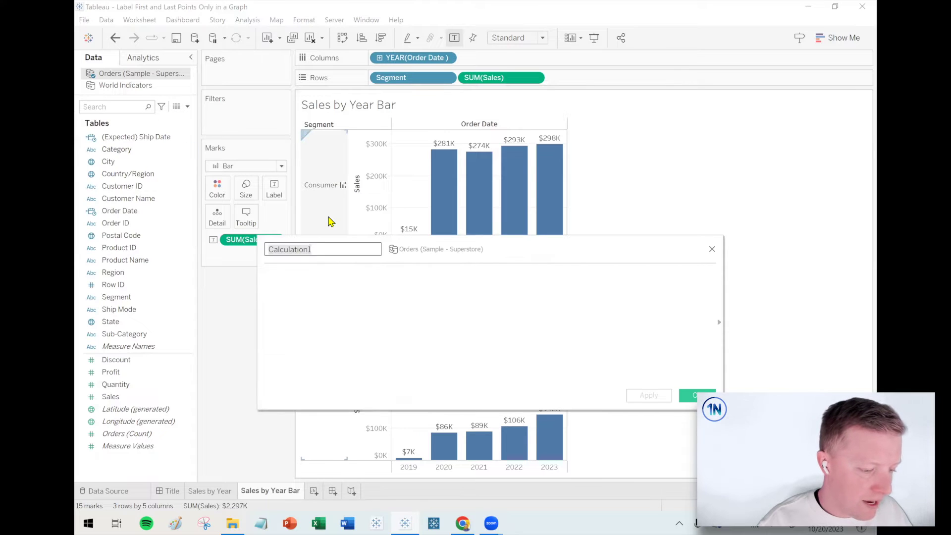
text(Sum of Sales - First/Last Only)
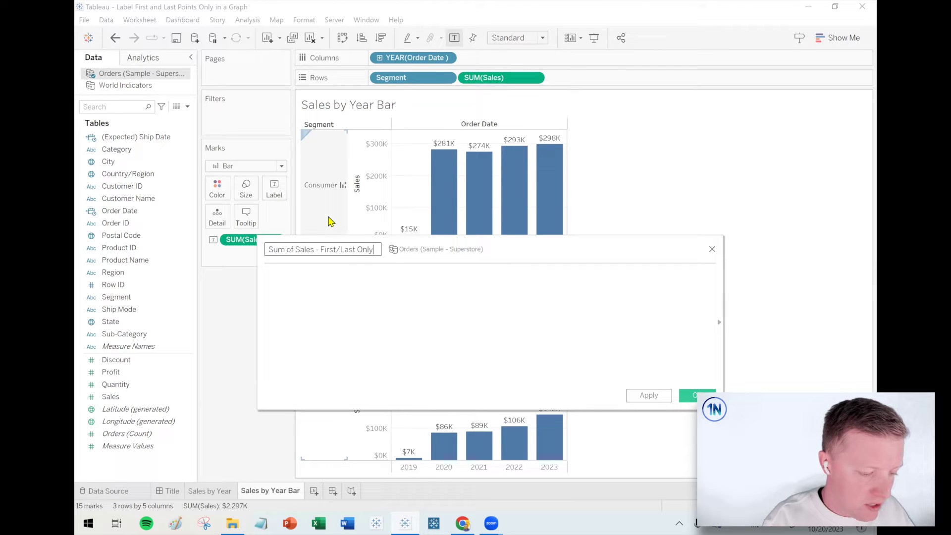
- Move the calculation editor off the chart and expand its function reference list
click(358, 311)
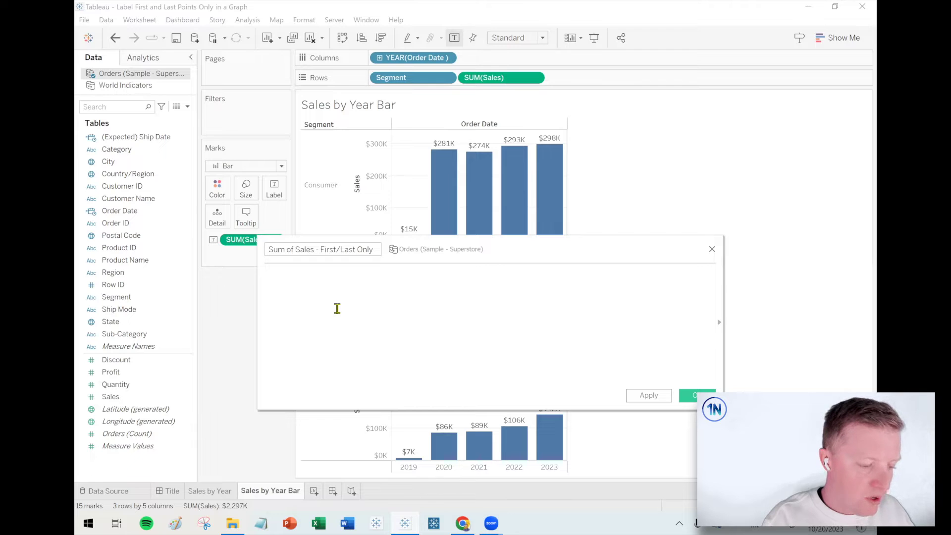
drag(362, 241, 398, 175)
click(595, 253)
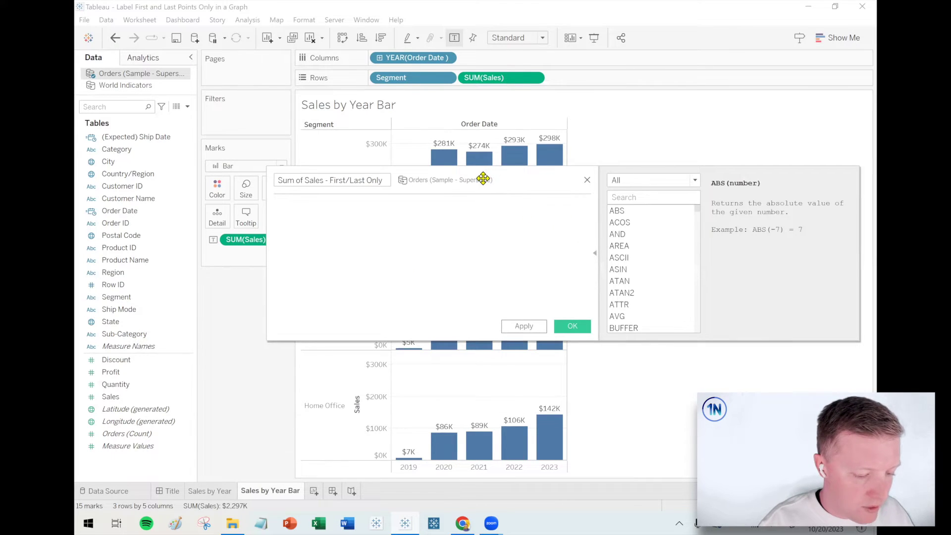
- Narrow the function reference list to Table Calculation functions
drag(483, 178, 388, 185)
click(596, 187)
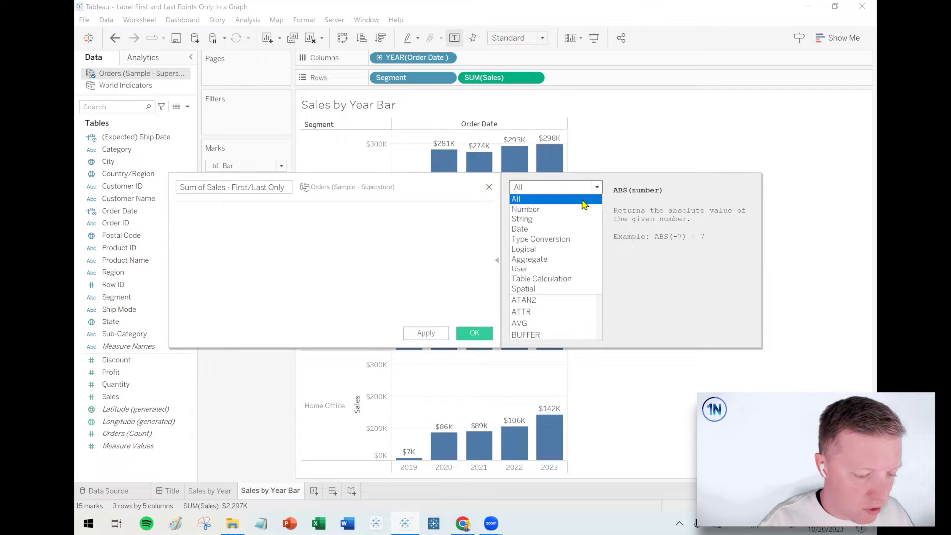
click(547, 279)
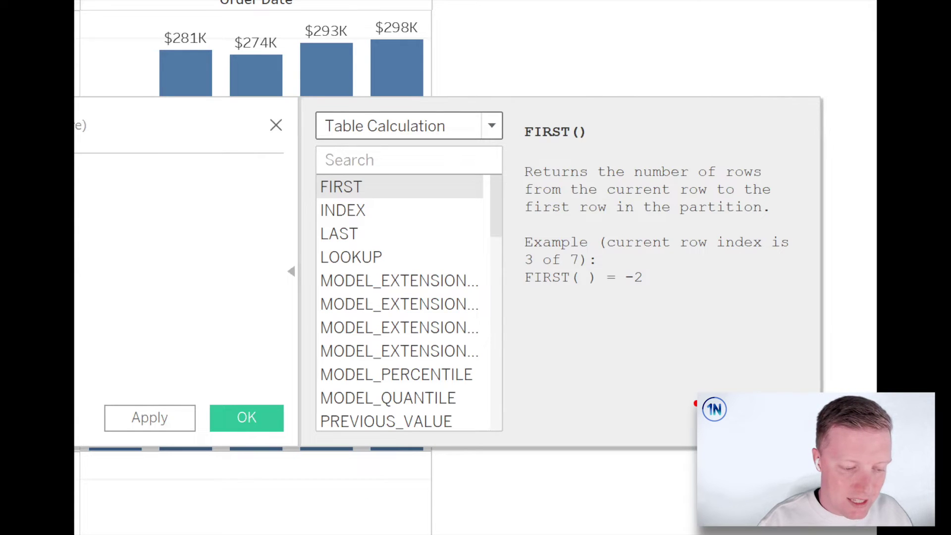
drag(549, 149, 505, 179)
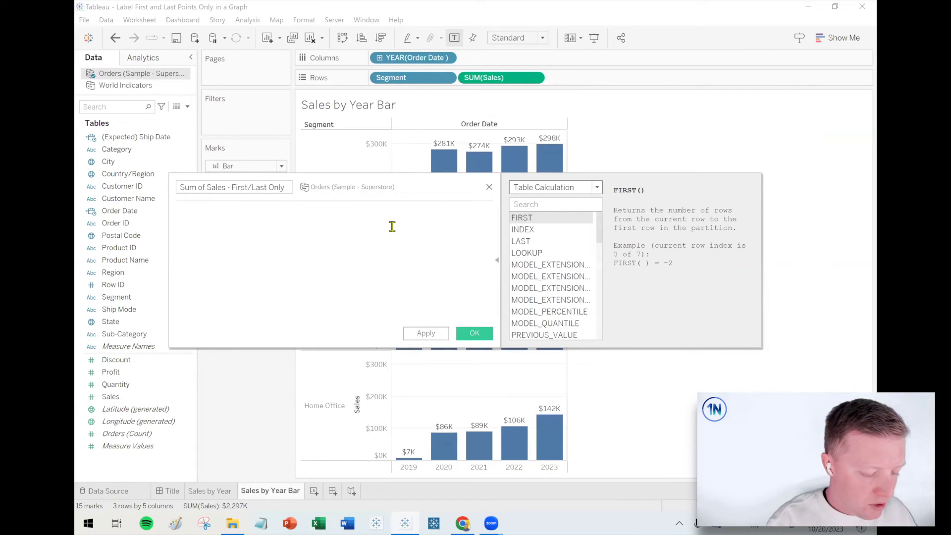
- Enter the formula IF FIRST() = 0 THEN SUM([Sales]) END, dropping the ELSE NULL line
text(IF FIRST())
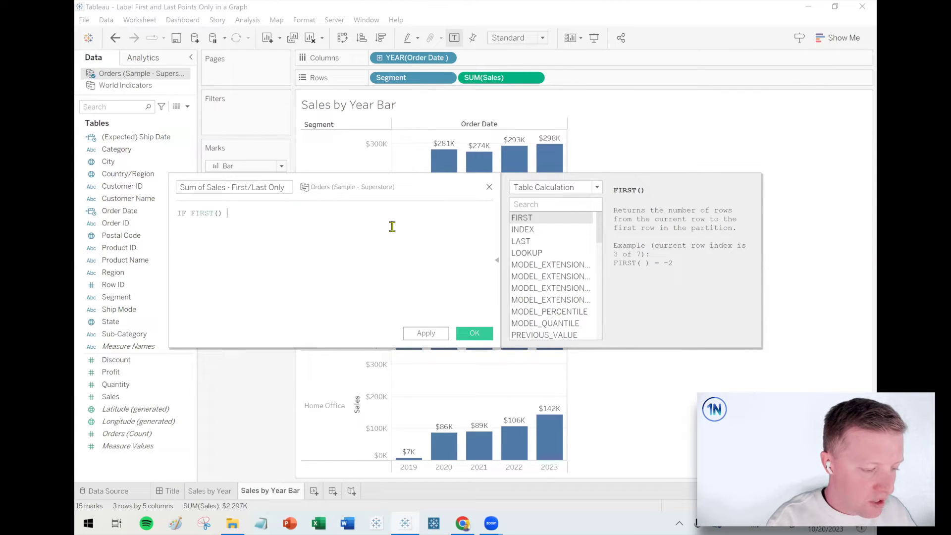
text( = 0 THEN SUM(Sa)
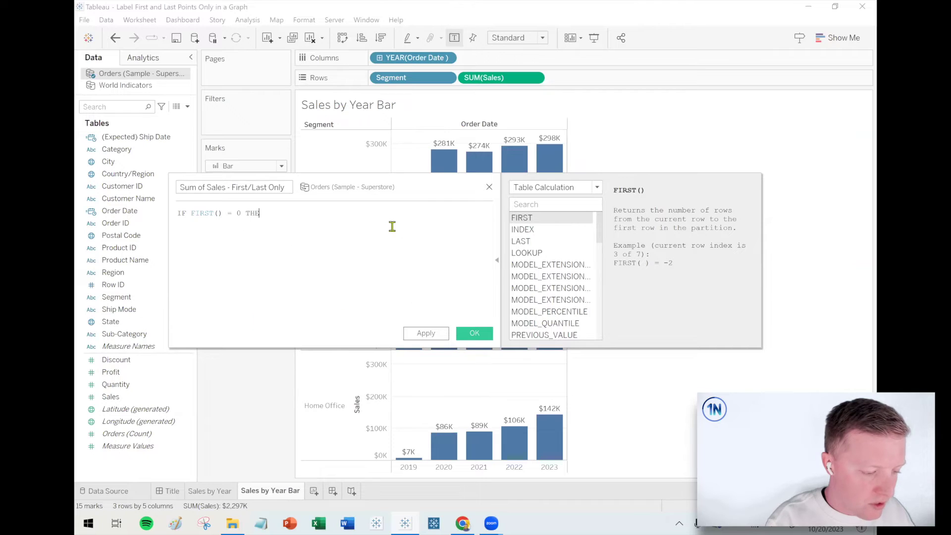
click(391, 224)
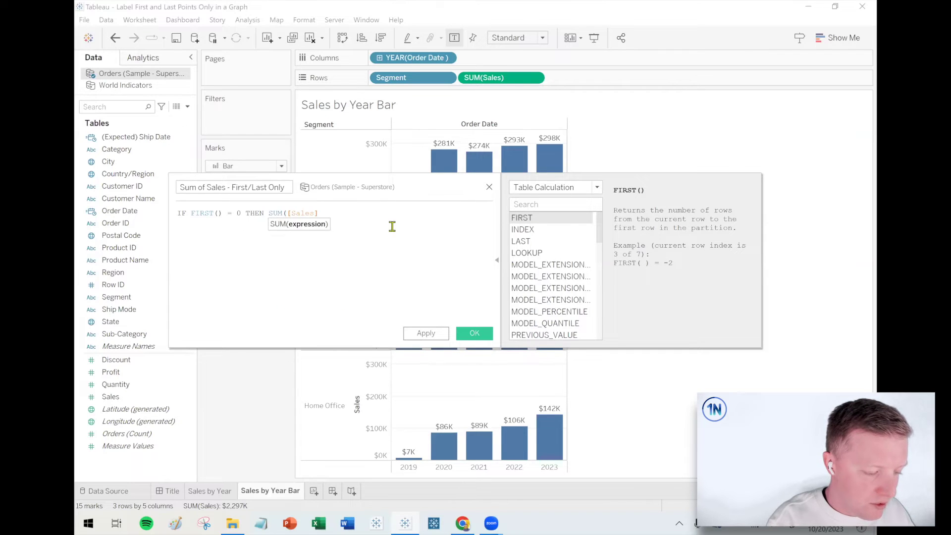
text())
key(Return)
text(ELSE NULL)
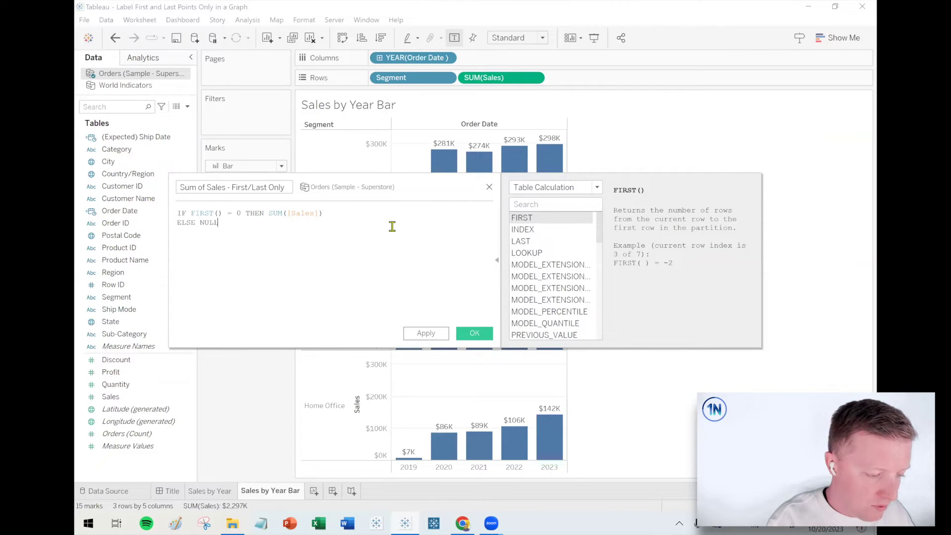
key(Return)
text(END)
scroll(392, 226, up, 2)
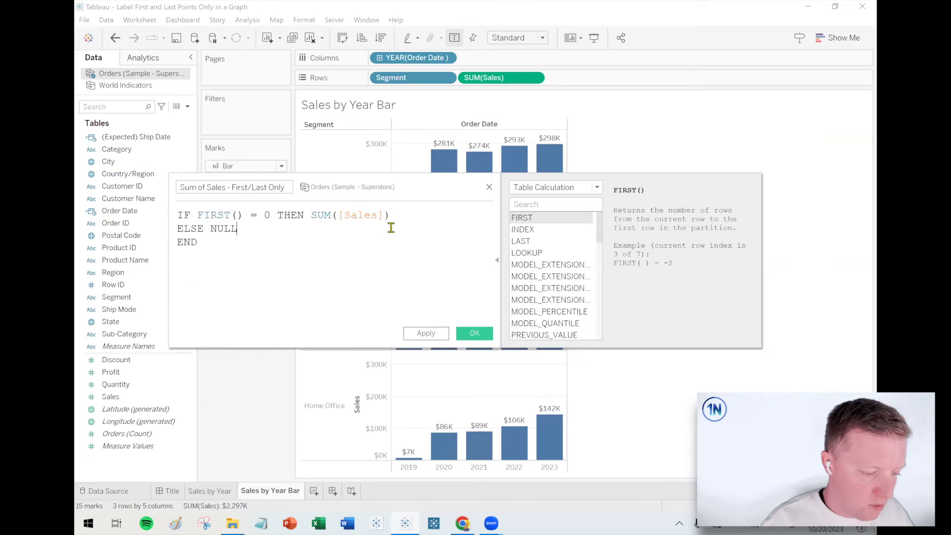
drag(239, 229, 175, 237)
key(BackSpace)
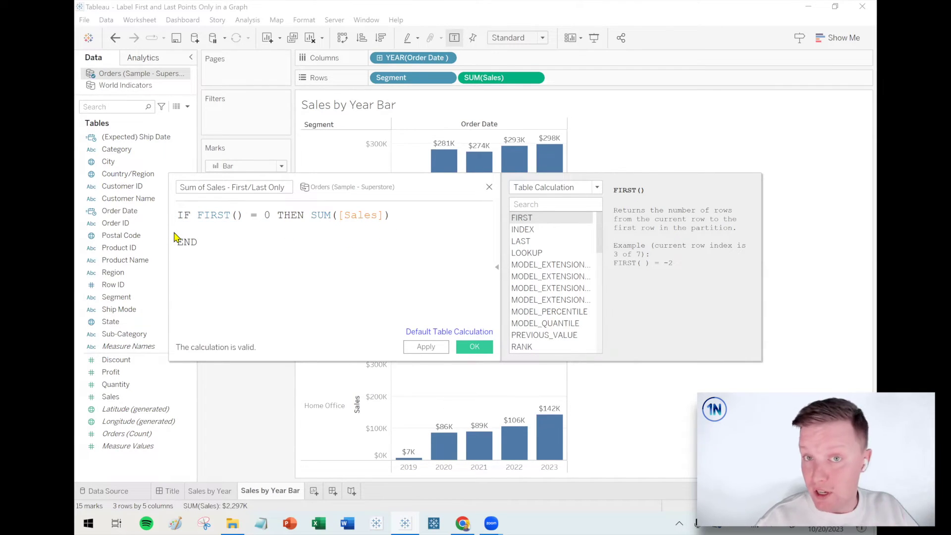
- Save the calculation and use it as the bar label in place of SUM(Sales), leaving only 2019 values
click(476, 348)
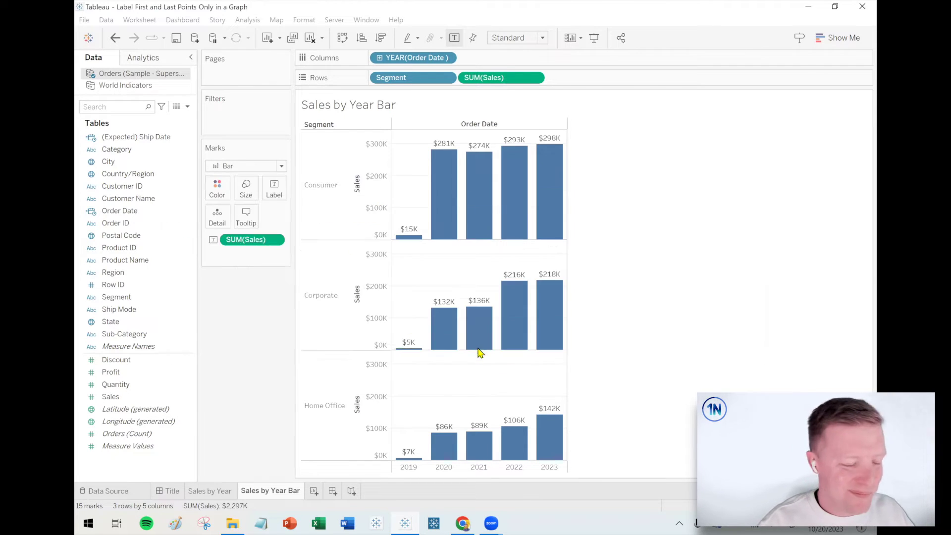
drag(117, 412, 274, 190)
drag(246, 239, 247, 279)
click(274, 193)
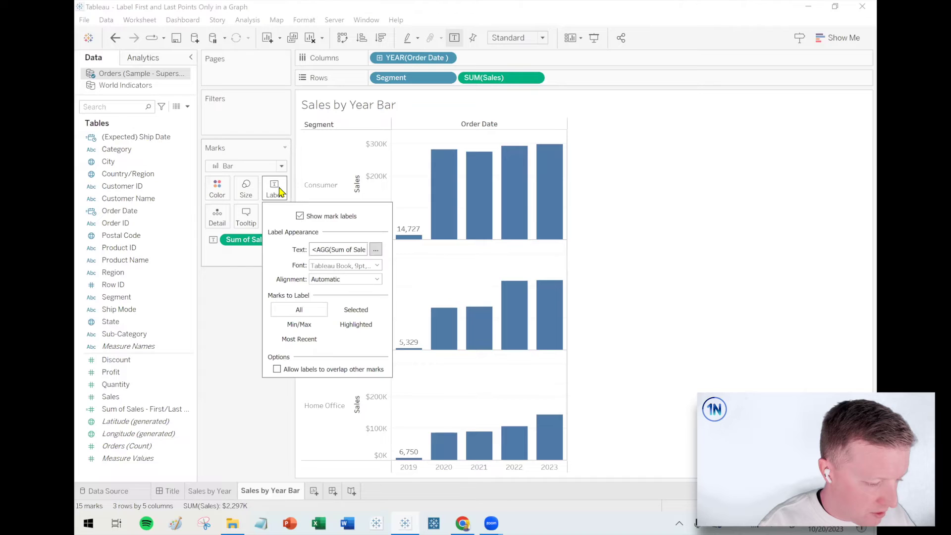
click(671, 293)
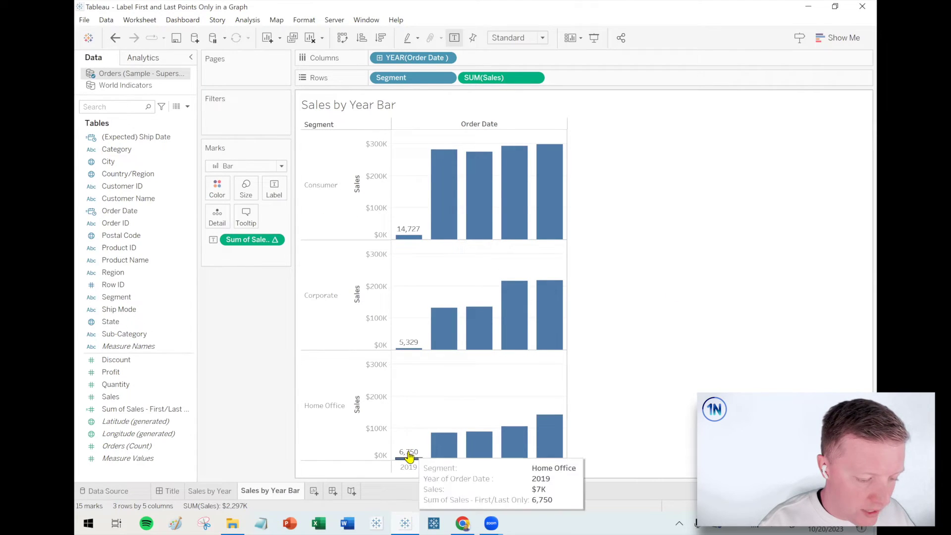
- Reopen the First/Last Only formula in the calculation editor and reposition it
right_click(119, 409)
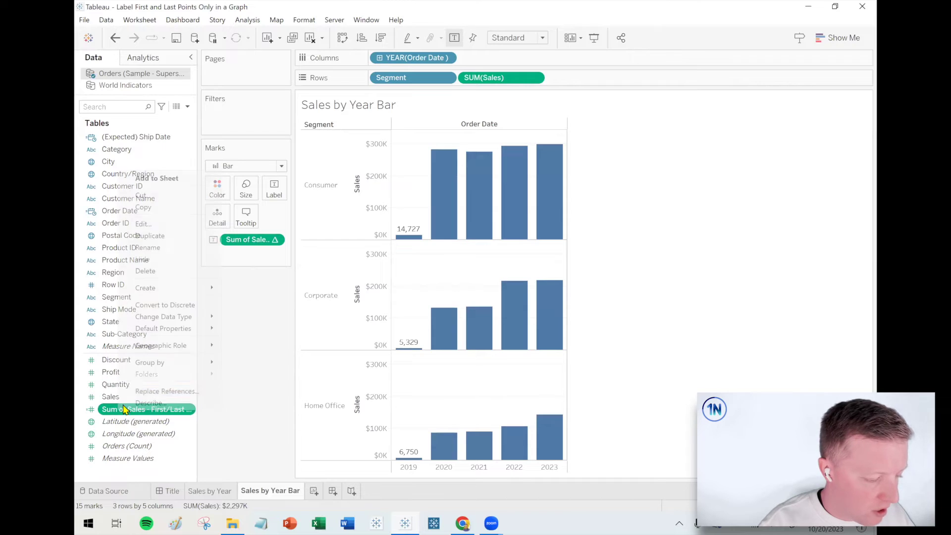
click(132, 224)
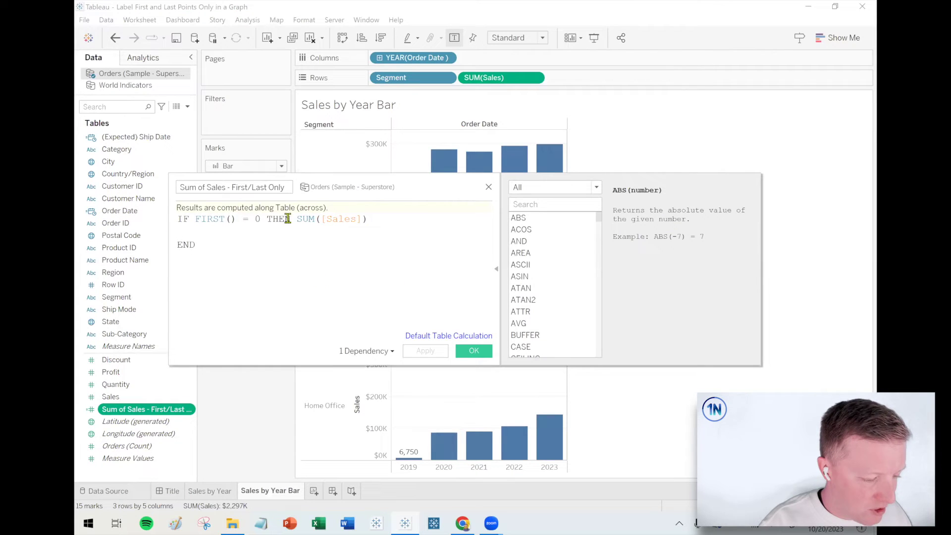
scroll(281, 218, up, 2)
drag(330, 198, 442, 330)
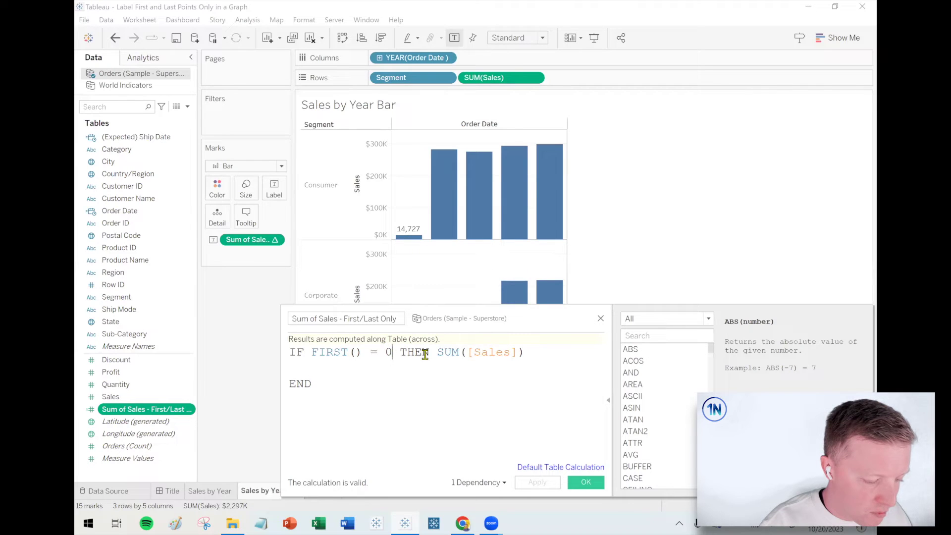
- Test comparing FIRST() to 1 and then to -1, applying each to the chart
key(BackSpace)
text(1)
click(538, 483)
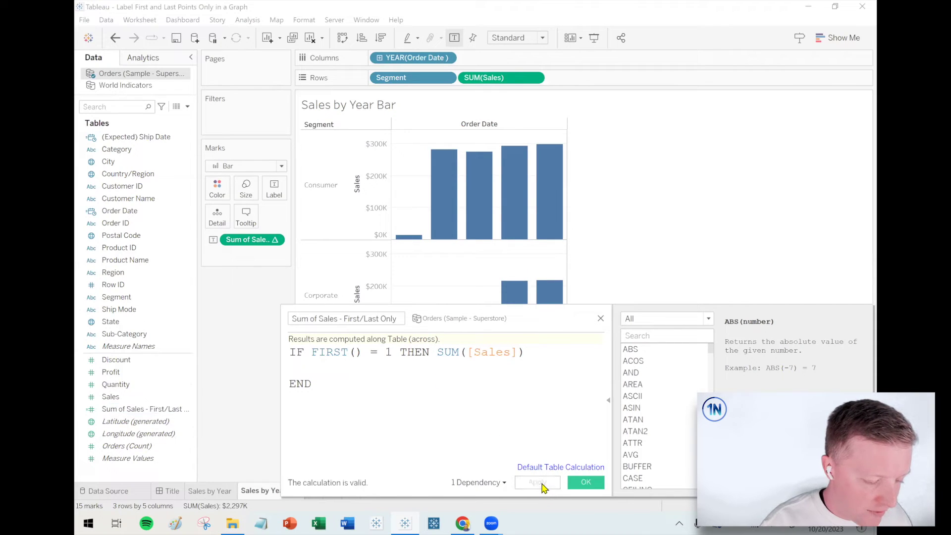
key(BackSpace)
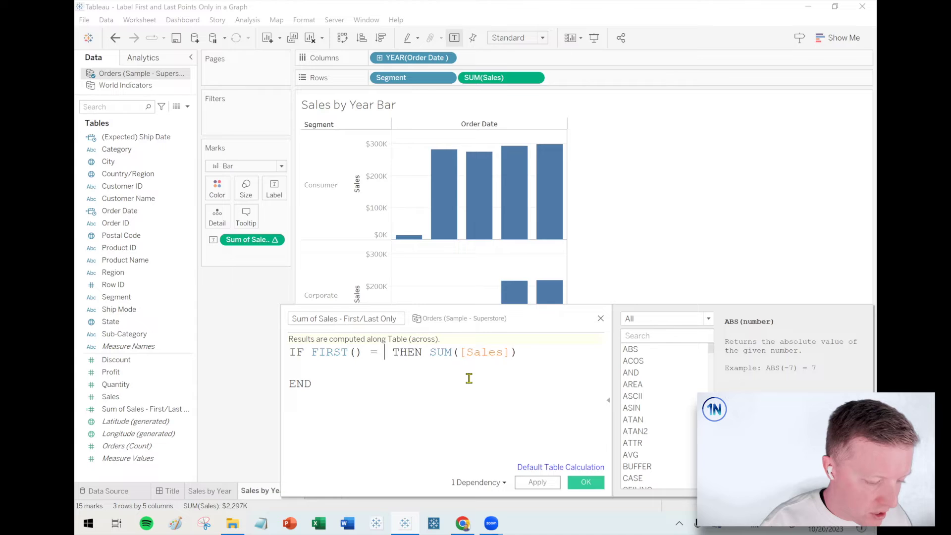
text(-1)
click(543, 486)
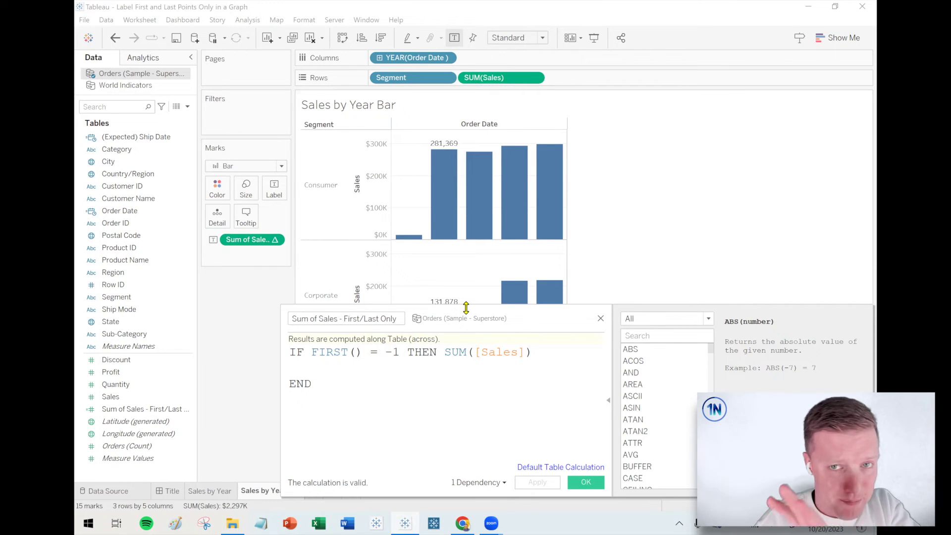
- Apply FIRST() = -2, which labels the 2021 bars, then remove that value to restore 0
drag(434, 318, 441, 319)
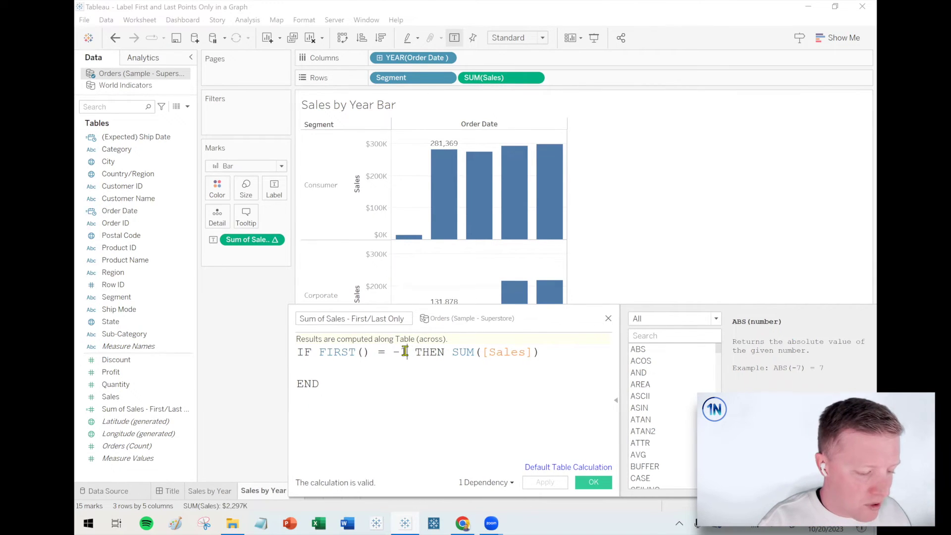
click(405, 352)
click(551, 487)
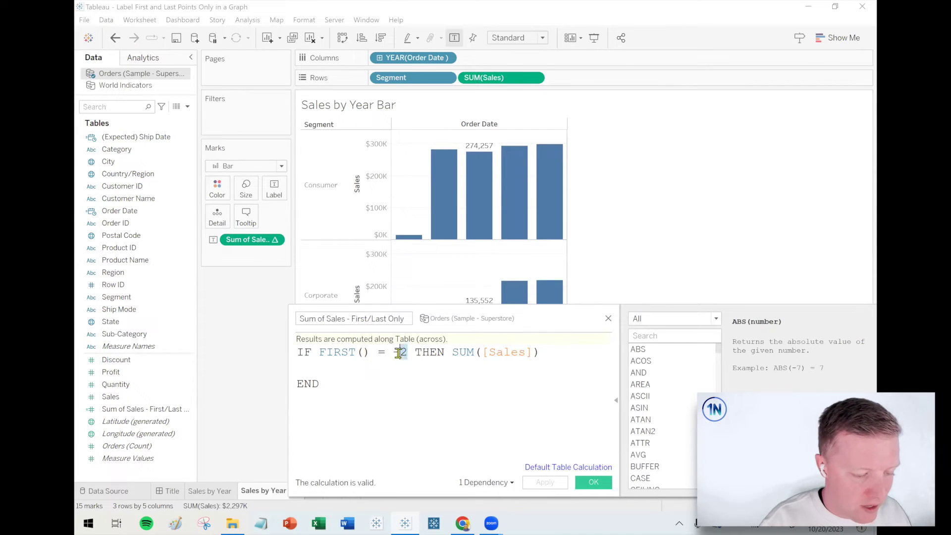
key(BackSpace)
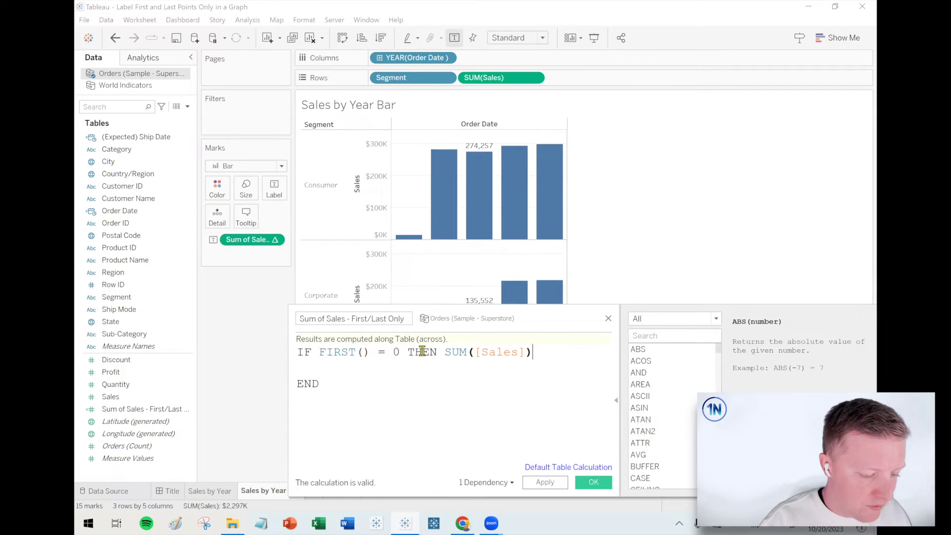
- Add an OR LAST() = 0 condition before THEN in the formula
key(BackSpace)
key(BackSpace)
key(BackSpace)
key(BackSpace)
text(OR)
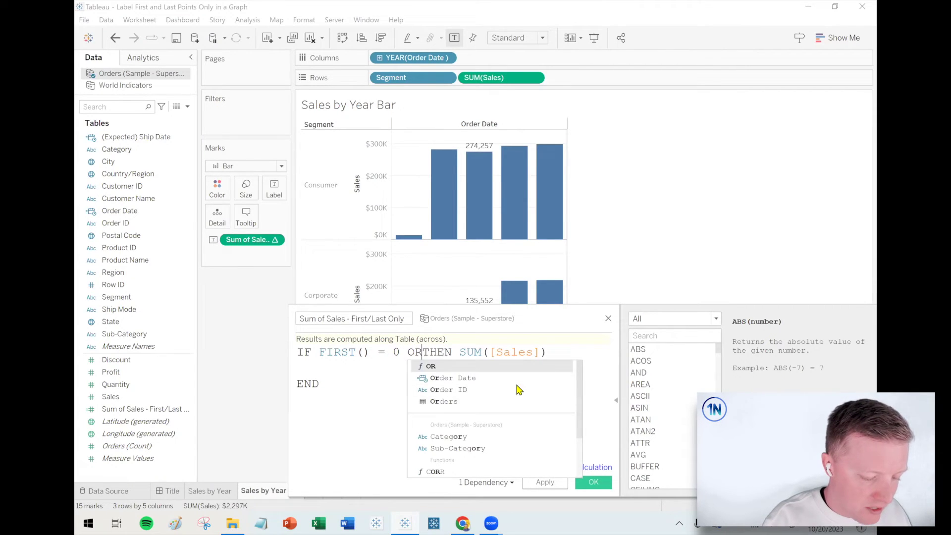
key(Return)
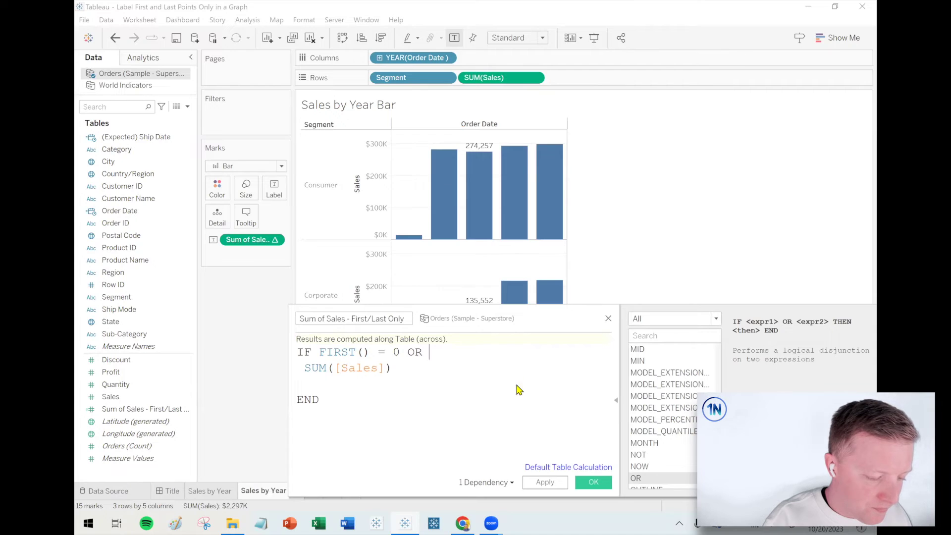
text(LAST() = 0)
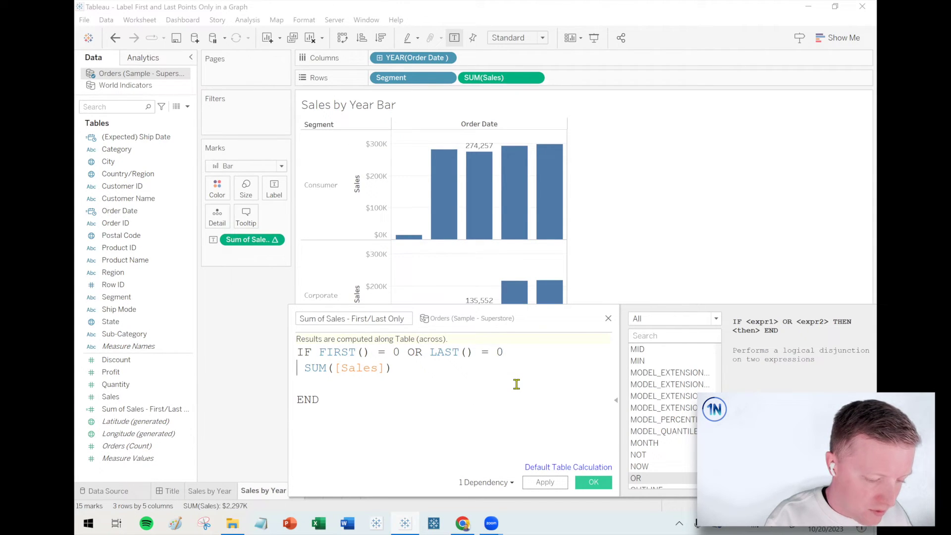
key(BackSpace)
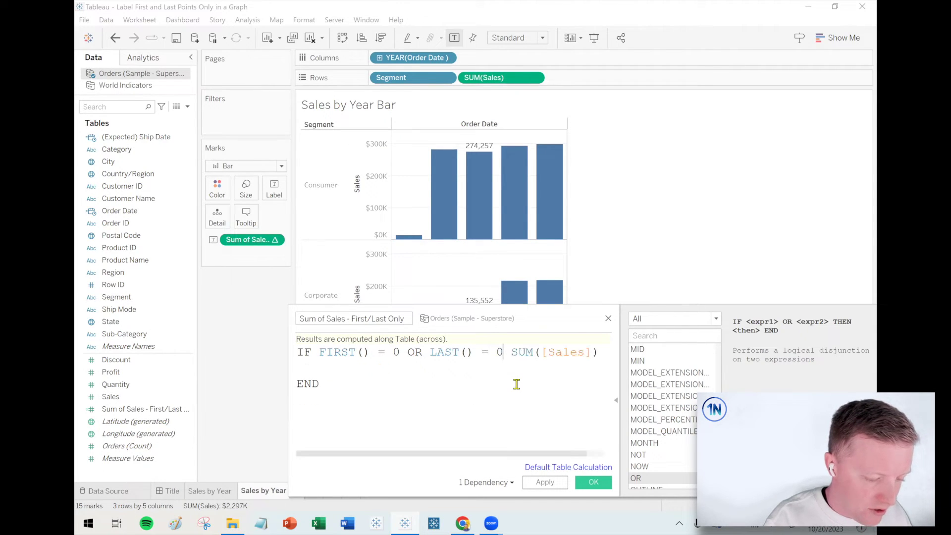
text(THEN)
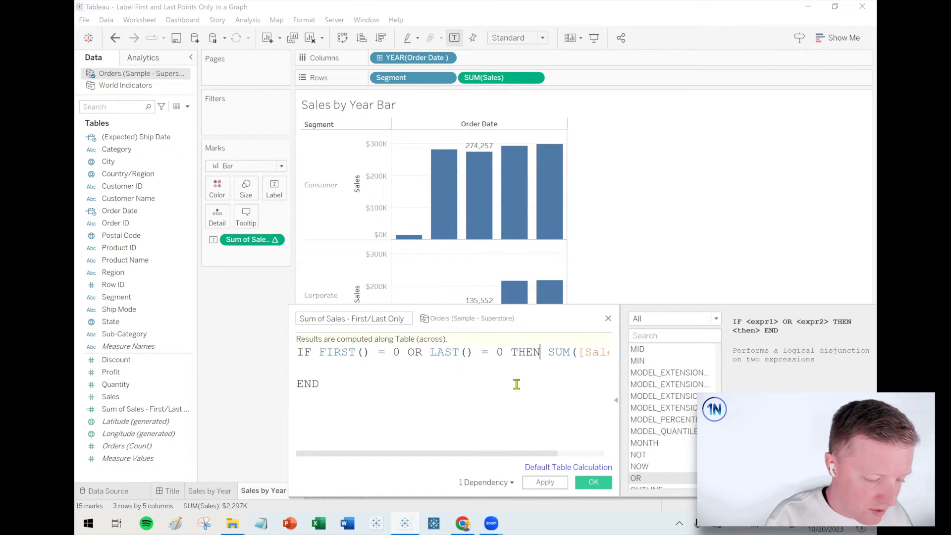
- Hide the function list, widen the editor, pull END onto one line and apply the formula
click(617, 399)
drag(620, 378, 788, 372)
drag(584, 297, 553, 240)
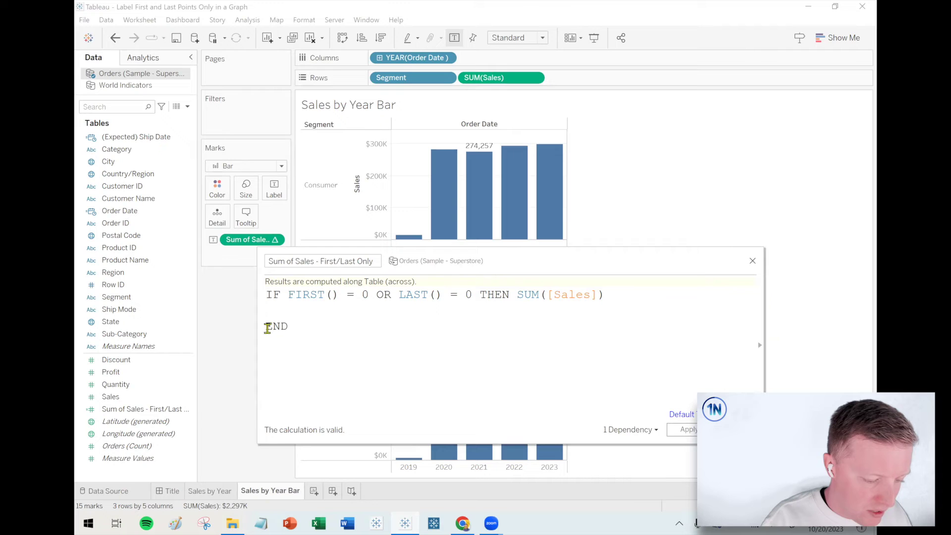
key(BackSpace)
key(BackSpace)
key(End)
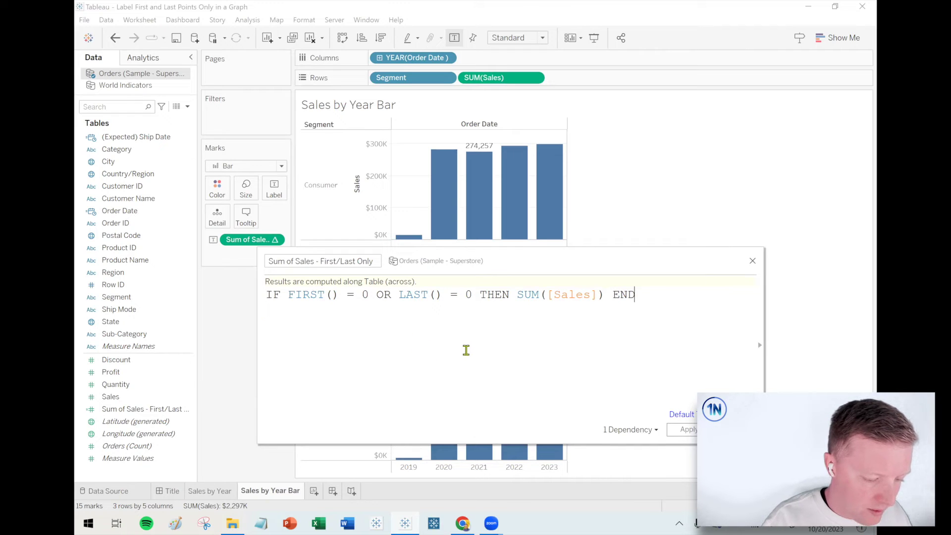
key(Return)
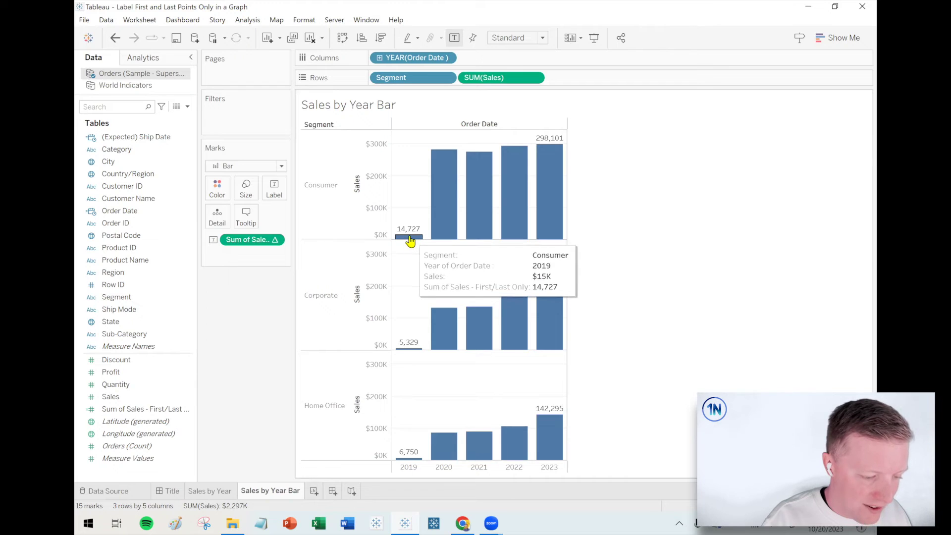
- Set the First/Last field's default number format to Currency (Custom), e.g. $14,727
mouse_move(560, 189)
click(132, 397)
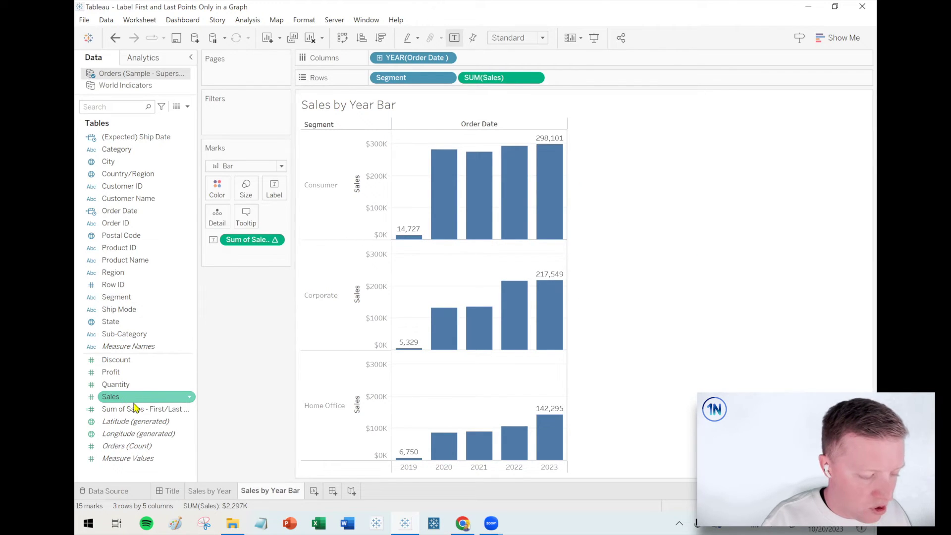
right_click(135, 408)
mouse_move(188, 329)
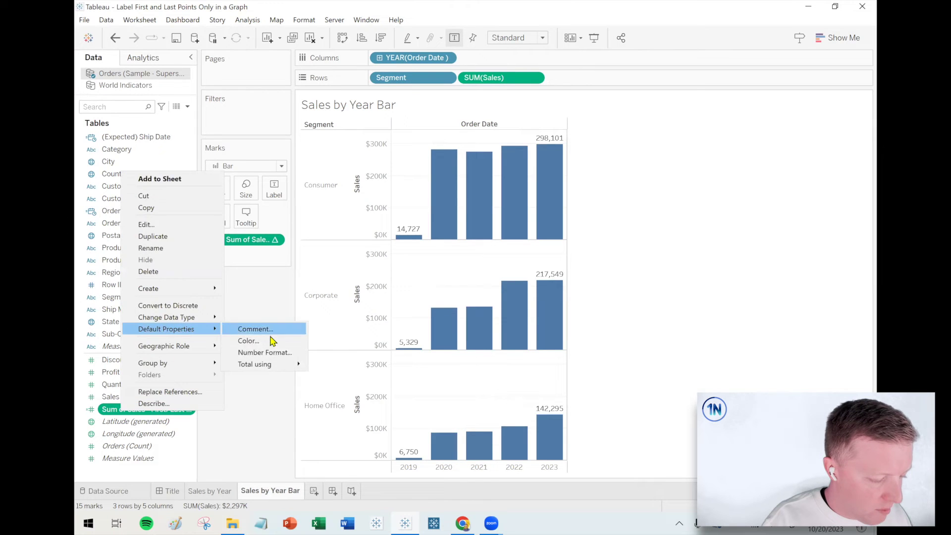
click(270, 352)
click(395, 224)
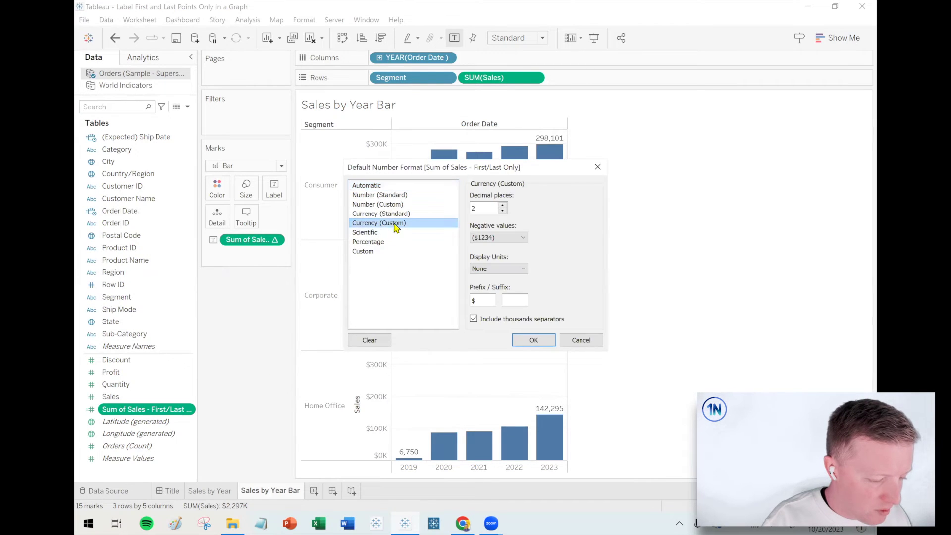
click(534, 340)
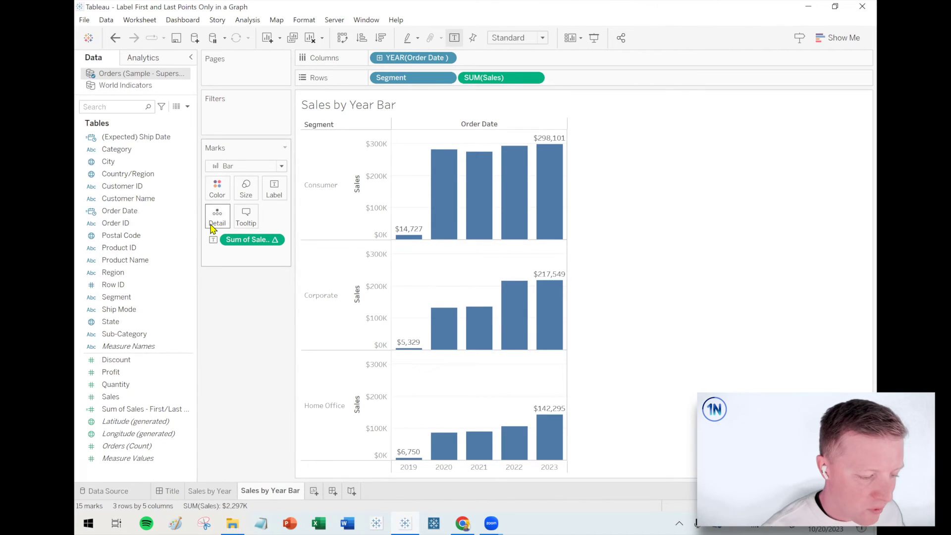
right_click(296, 493)
- Duplicate the Sales by Year Bar sheet, keep bar marks, and put Segment on Color to stack
click(328, 385)
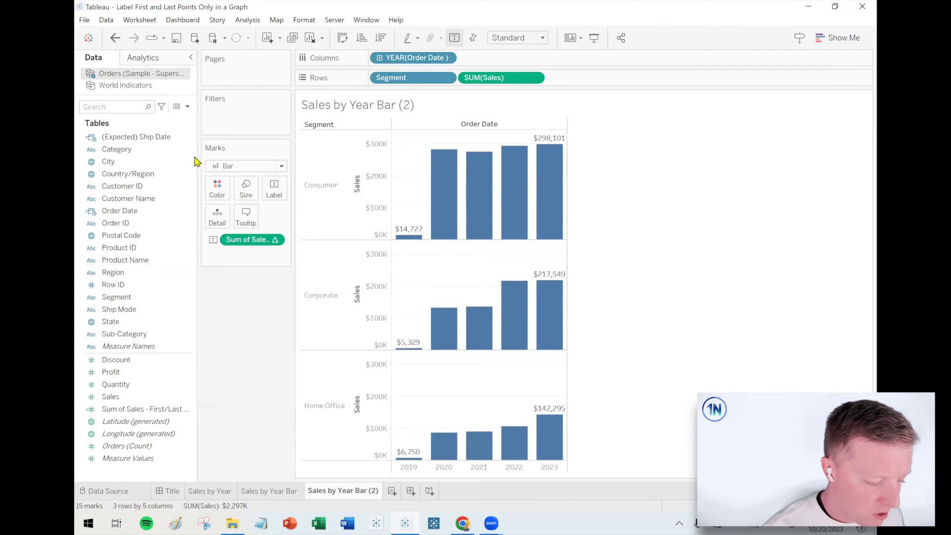
click(249, 168)
click(240, 368)
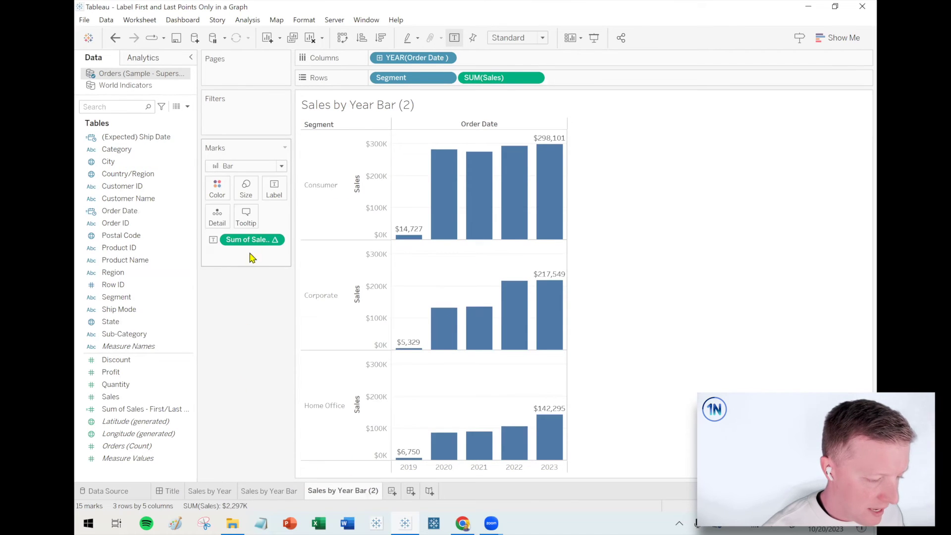
drag(414, 77, 219, 187)
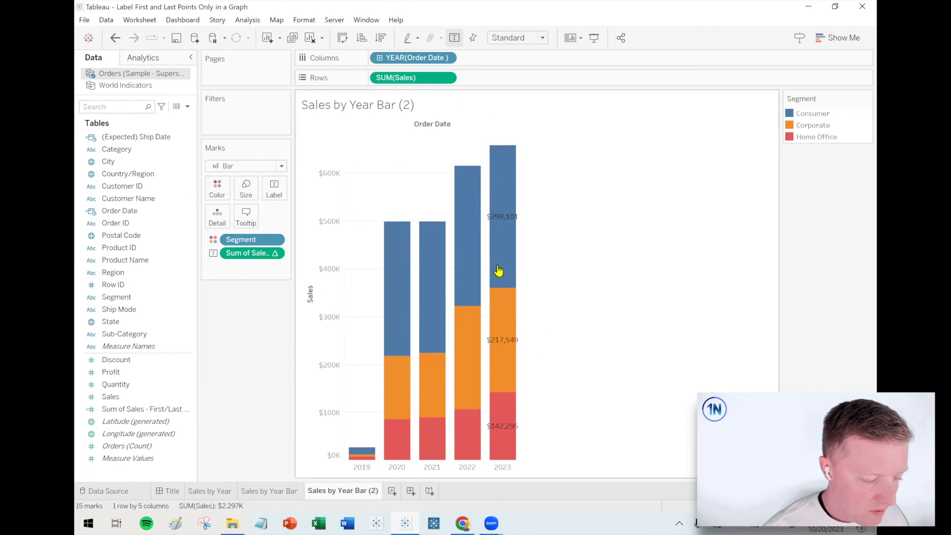
- Review the First/Last label calculation's options, leaving the calculation unchanged
click(274, 255)
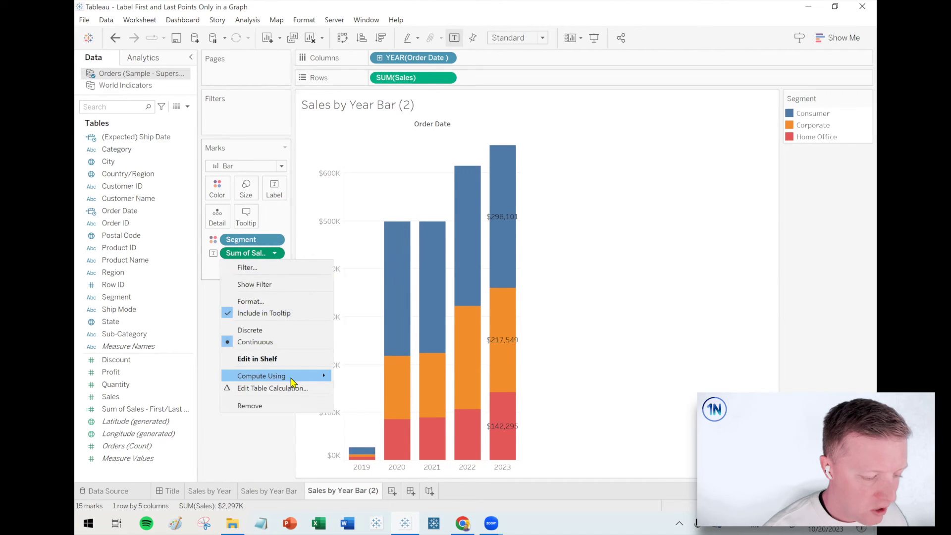
mouse_move(291, 382)
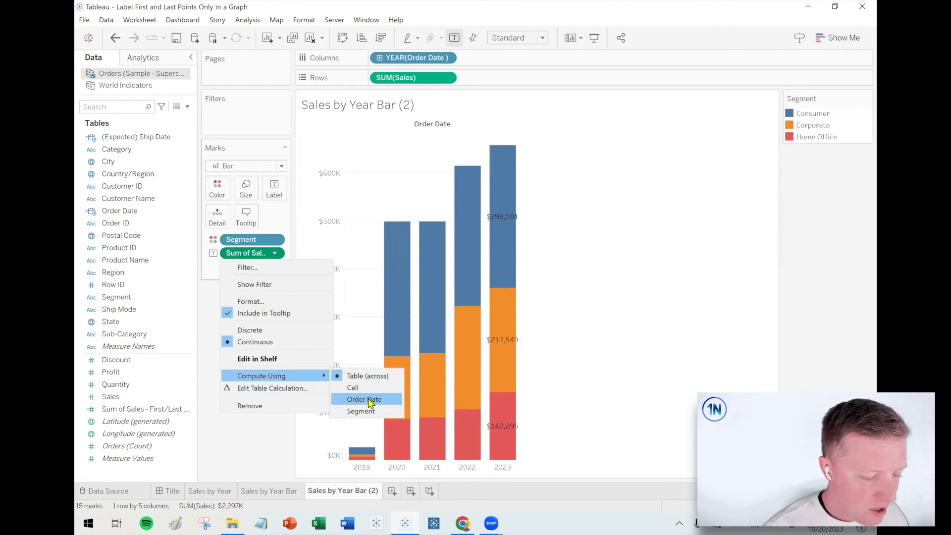
click(276, 436)
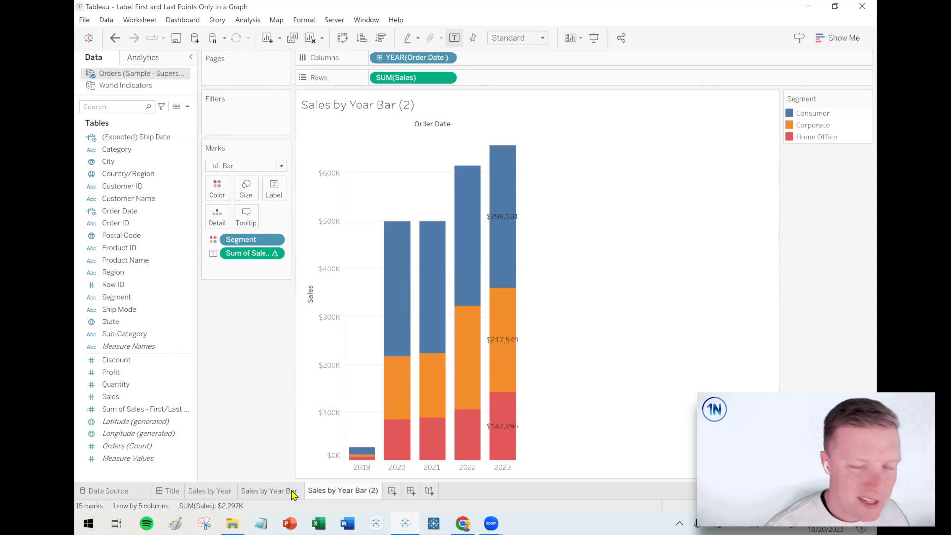
mouse_move(299, 491)
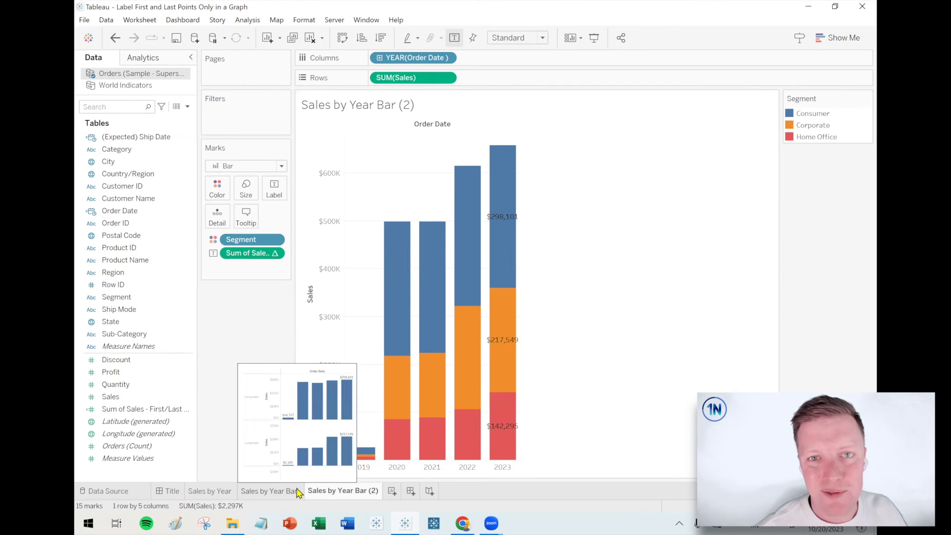